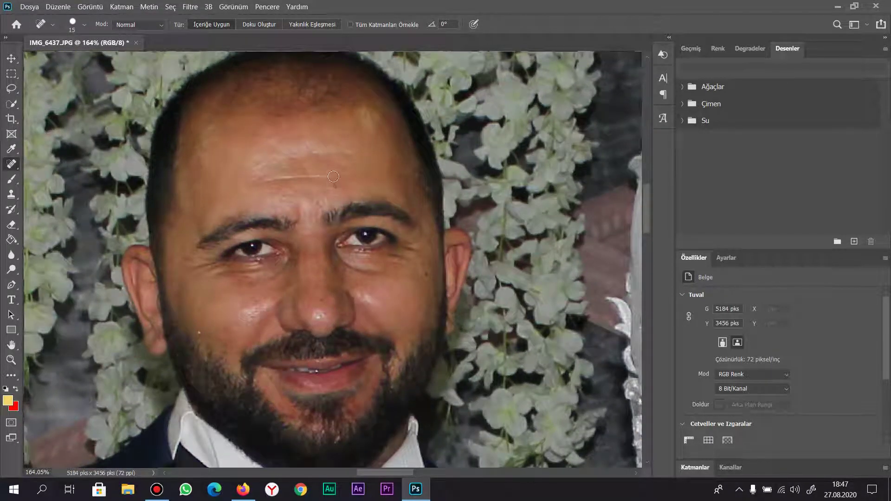
Step: Heal the long wrinkle across the middle of the man's forehead and the spots above and between his eyebrows
left_click_drag(333, 176, 288, 174)
scroll(320, 198, "up", 5)
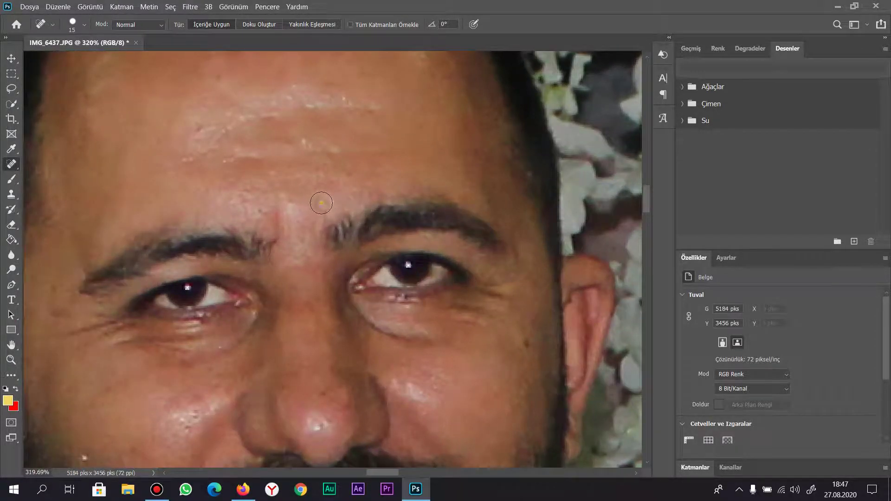
left_click(321, 203)
left_click(276, 207)
left_click(282, 200)
left_click(265, 195)
left_click(241, 189)
left_click(227, 185)
left_click(257, 160)
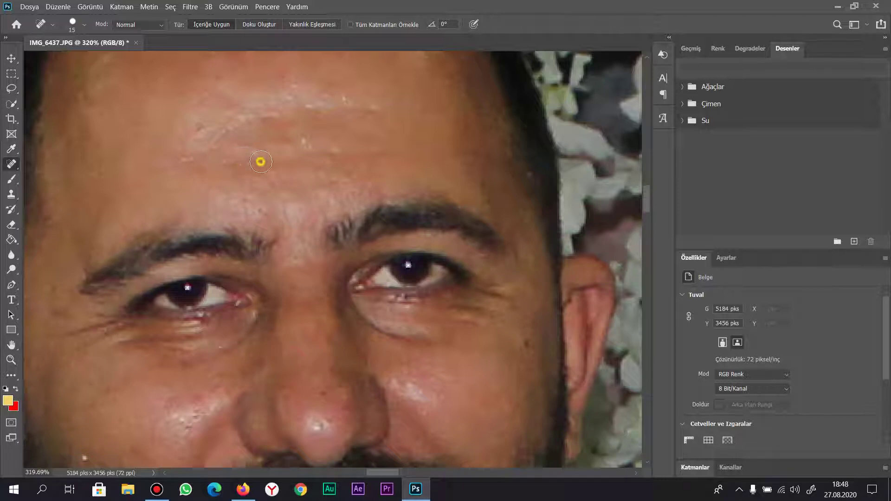
Step: Heal the shiny spots and small blemishes across the middle and upper forehead
left_click(274, 114)
left_click(309, 141)
left_click(329, 164)
left_click(226, 126)
left_click(195, 127)
left_click(218, 76)
left_click(371, 110)
Step: Heal the mole on the man's left cheek and the crow's feet and temple spots beside his left eye
left_click(528, 343)
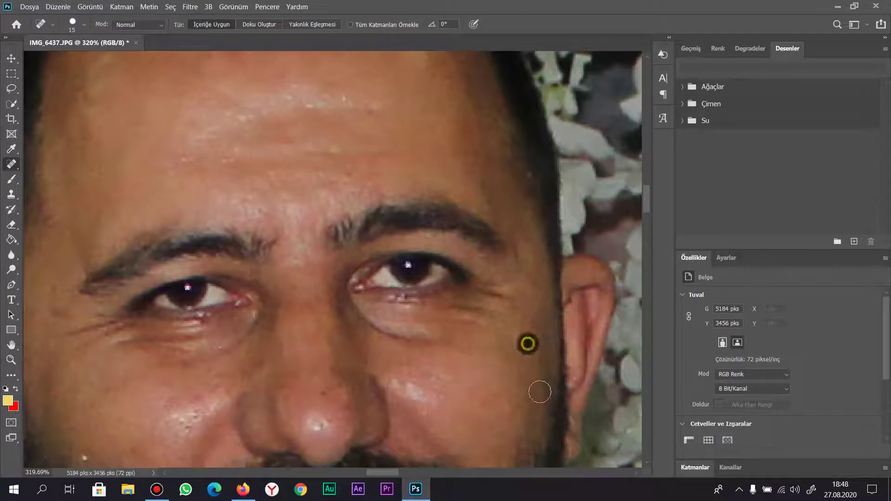
left_click(476, 320)
left_click(472, 313)
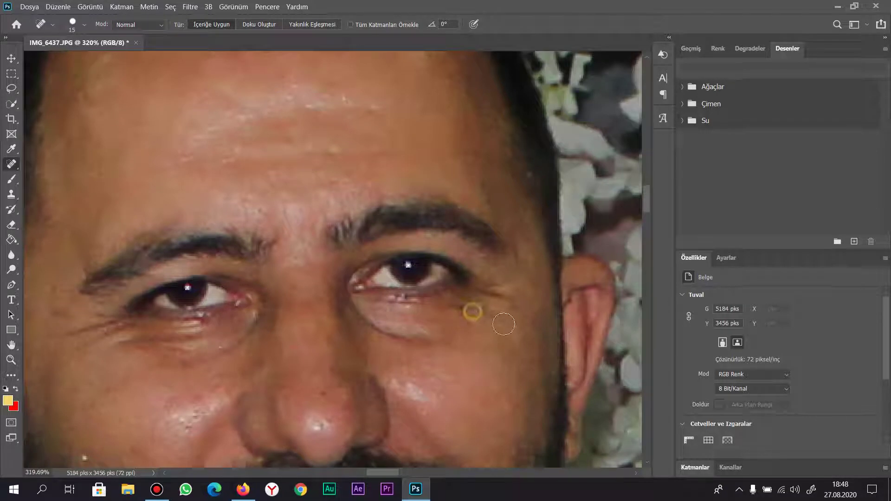
left_click(491, 296)
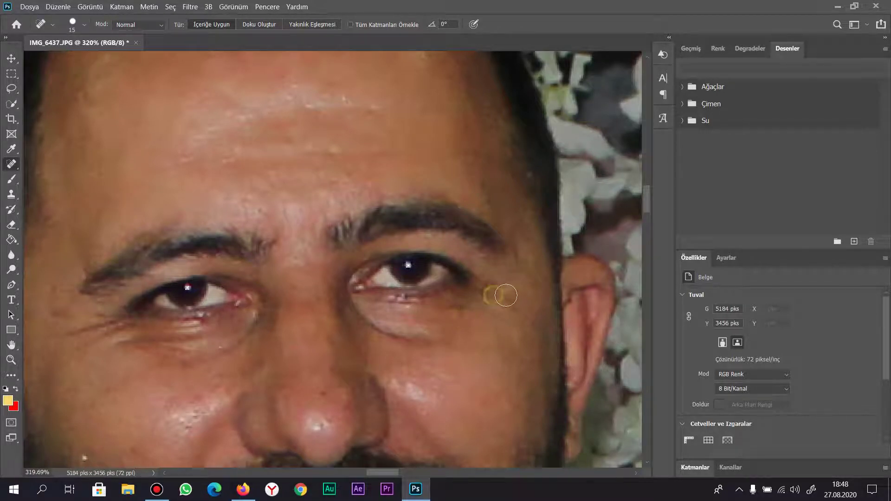
left_click(523, 253)
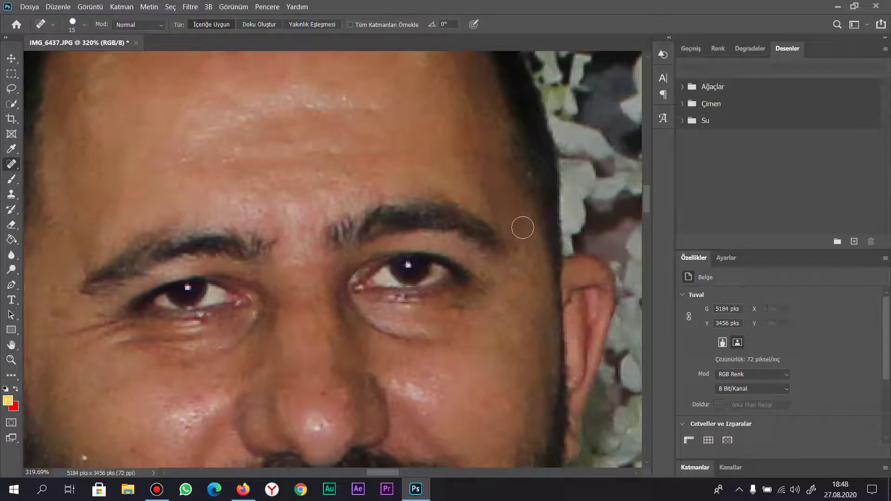
left_click(533, 252)
left_click(538, 288)
left_click(494, 314)
left_click(473, 309)
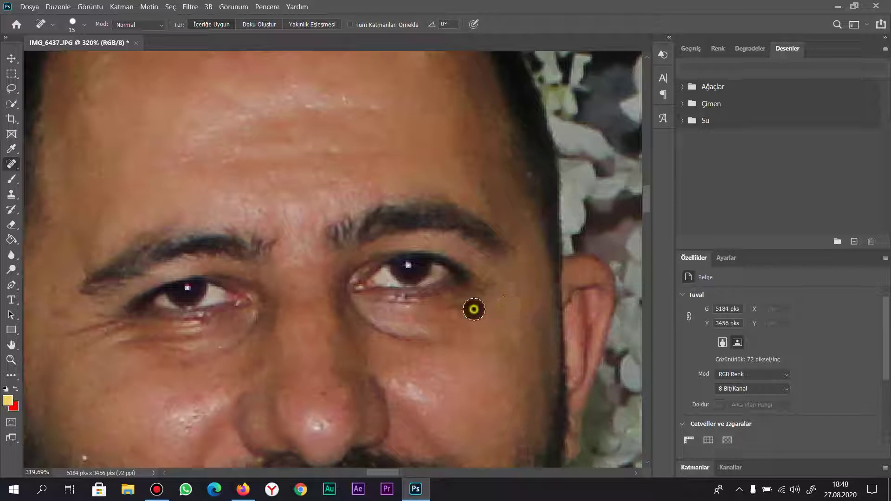
Step: Reduce the healing brush to 11 px and heal the remaining fine lines at the outer corner of the man's left eye
scroll(473, 309, "up", 3)
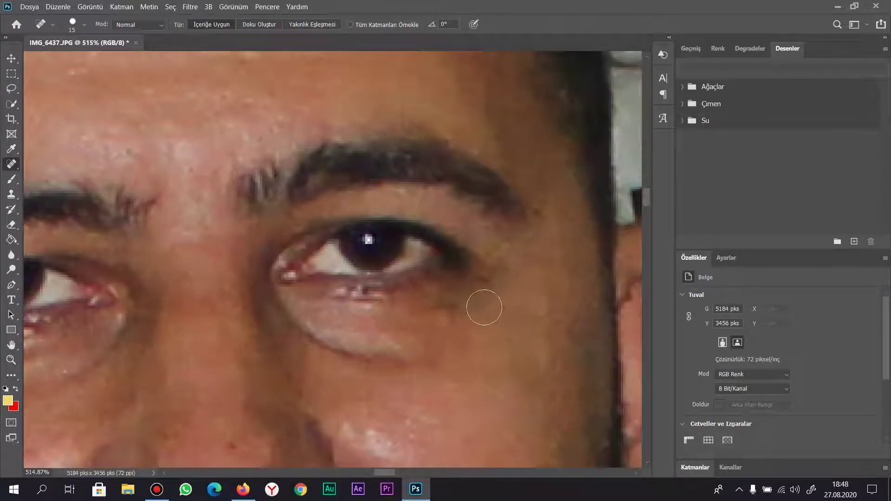
left_click_drag(481, 307, 458, 313)
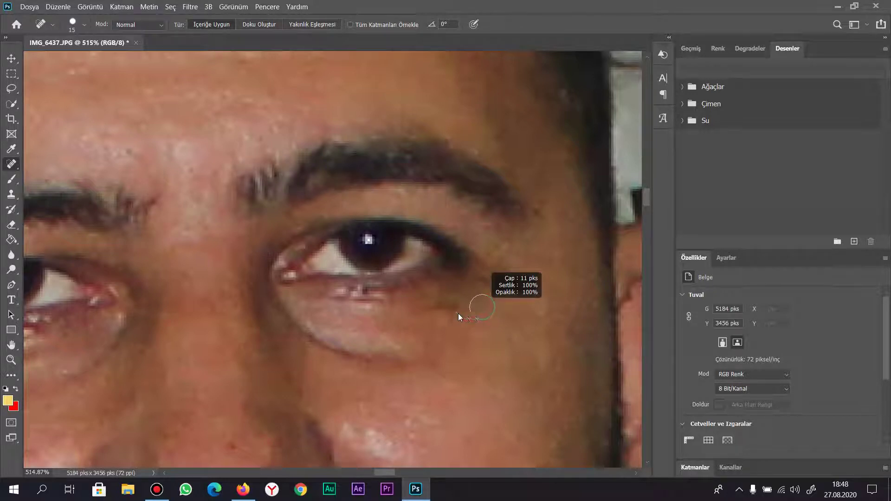
left_click(450, 311)
left_click(461, 303)
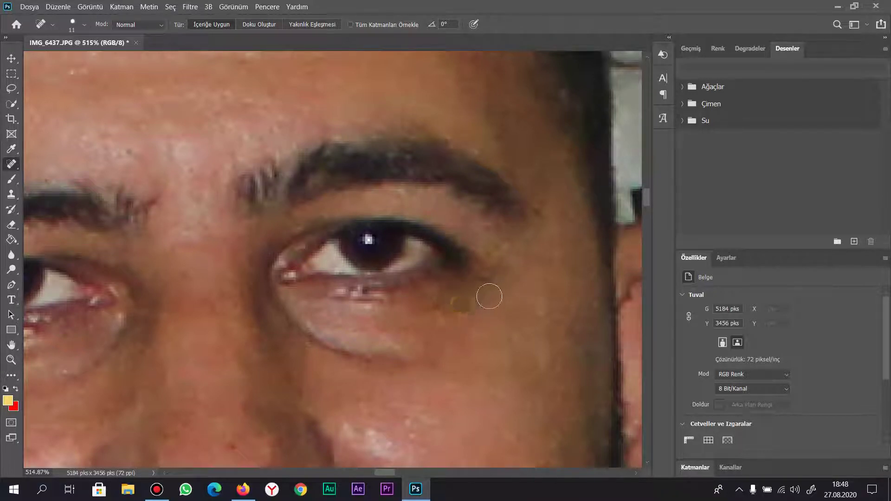
left_click_drag(489, 296, 500, 270)
Step: Heal the outer part of the bag under the man's left eye and the lines beside it
left_click(413, 362)
left_click(393, 362)
left_click(369, 360)
left_click_drag(395, 356, 387, 327)
left_click(365, 317)
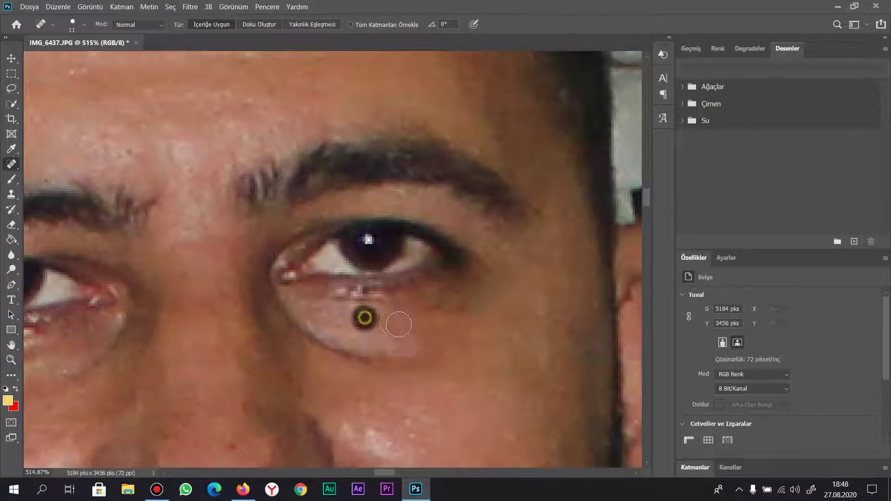
left_click(444, 308)
left_click(463, 309)
Step: Heal the curved crease under the man's left eye, working toward the nose
left_click_drag(373, 358, 345, 350)
left_click(340, 350)
left_click(324, 339)
left_click(311, 328)
left_click(306, 323)
left_click_drag(305, 322, 306, 322)
Step: Reduce the healing brush to 3 px and heal the bright specks along the lower lid of the left eye
left_click_drag(356, 302, 344, 306, "alt")
left_click(364, 292)
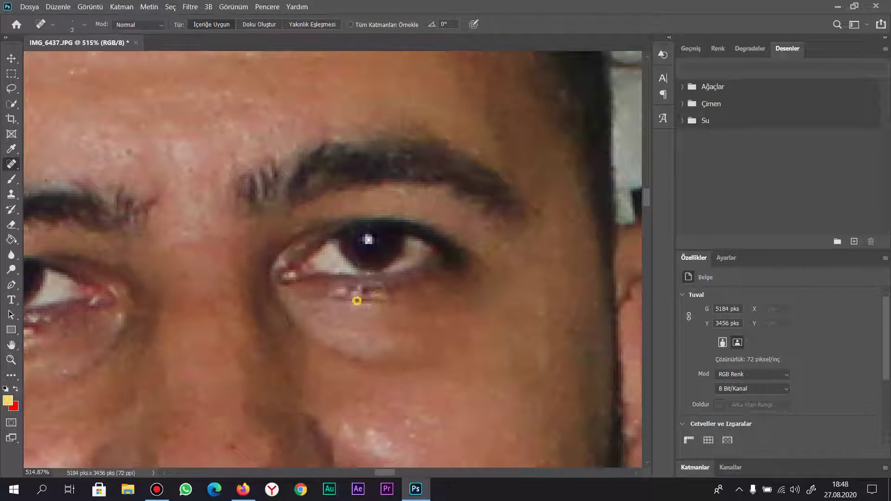
left_click(362, 289)
left_click(349, 292)
left_click(384, 300)
left_click(349, 294)
left_click(360, 298)
left_click(374, 290)
left_click(353, 299)
Step: Touch up the remaining crease marks beneath the man's left eye with the 3 px healing brush
scroll(318, 337, "down", 2)
scroll(318, 337, "down", 1)
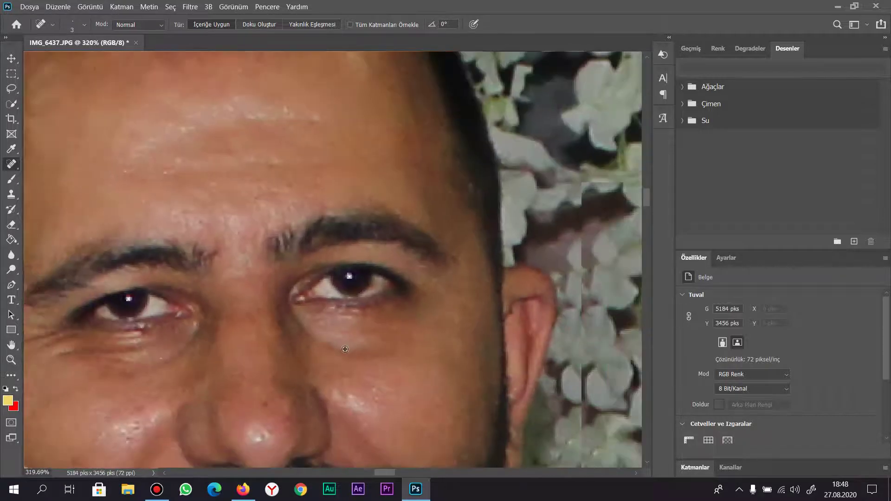
left_click(316, 340)
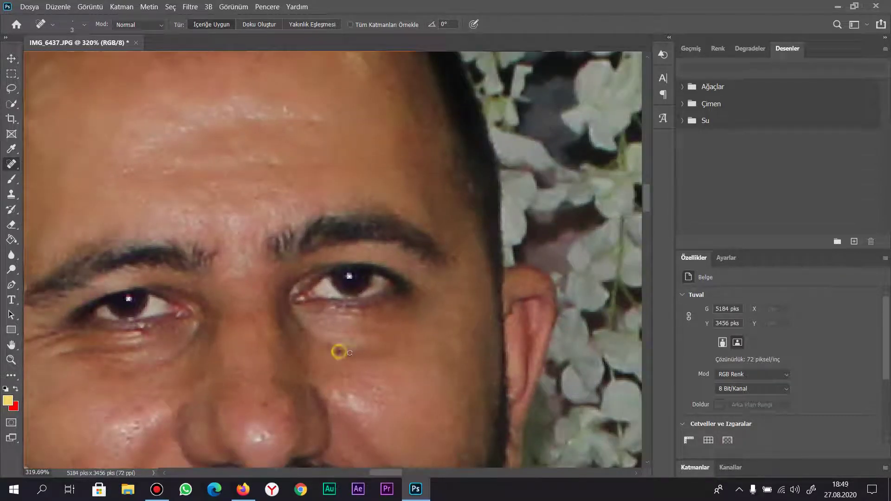
left_click(328, 343)
Step: Heal the mole and small spots on the nose, enlarging the healing brush to 6 px
scroll(257, 373, "up", 3)
left_click_drag(260, 379, 250, 291)
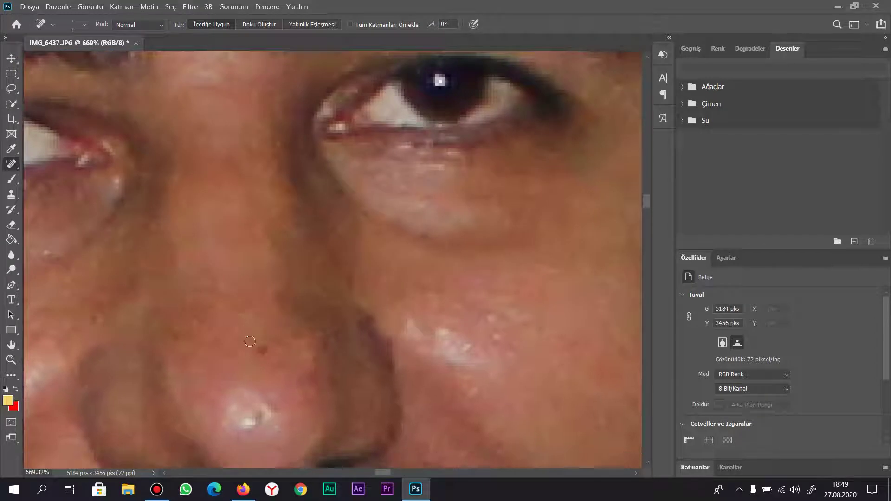
left_click(262, 349)
left_click(310, 391)
left_click(310, 376)
left_click(314, 356)
Step: Heal the long crow's-foot lines at the outer corner of the man's right eye
scroll(326, 346, "down", 3)
scroll(325, 346, "down", 4)
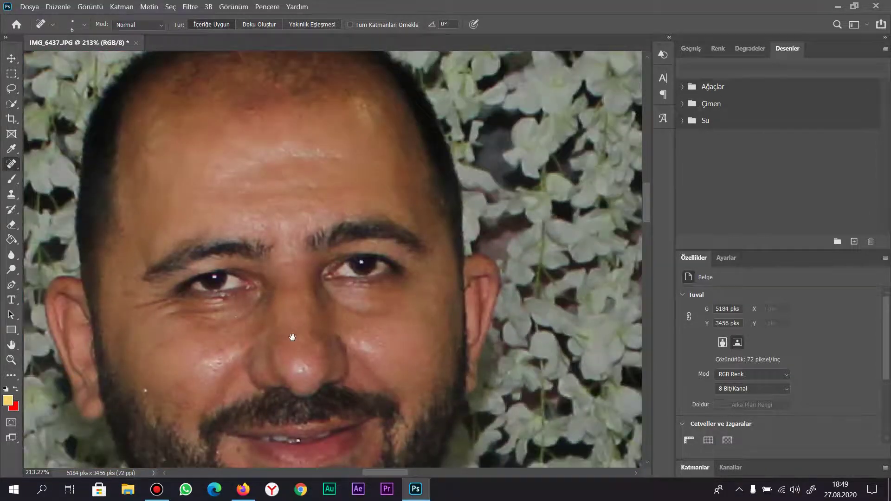
scroll(292, 338, "up", 3)
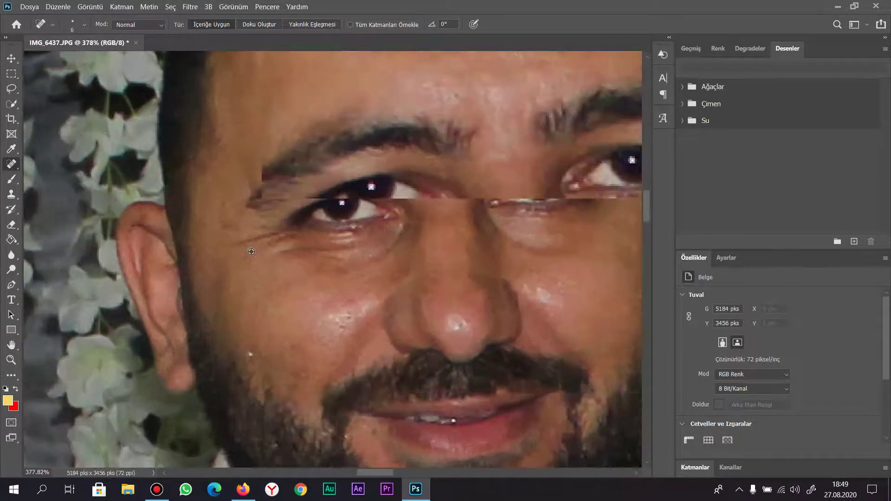
scroll(251, 251, "up", 2)
left_click(290, 218)
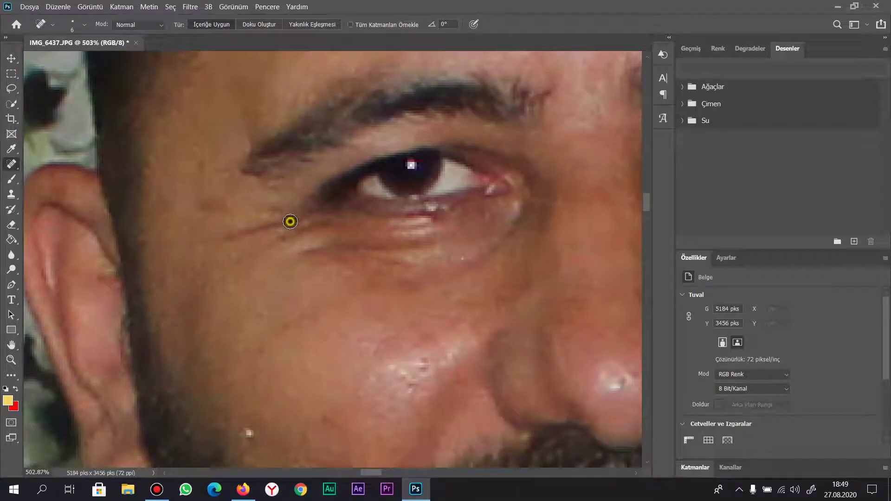
mouse_move(287, 227)
left_mouse_down()
mouse_move(272, 221)
mouse_move(221, 235)
left_mouse_up()
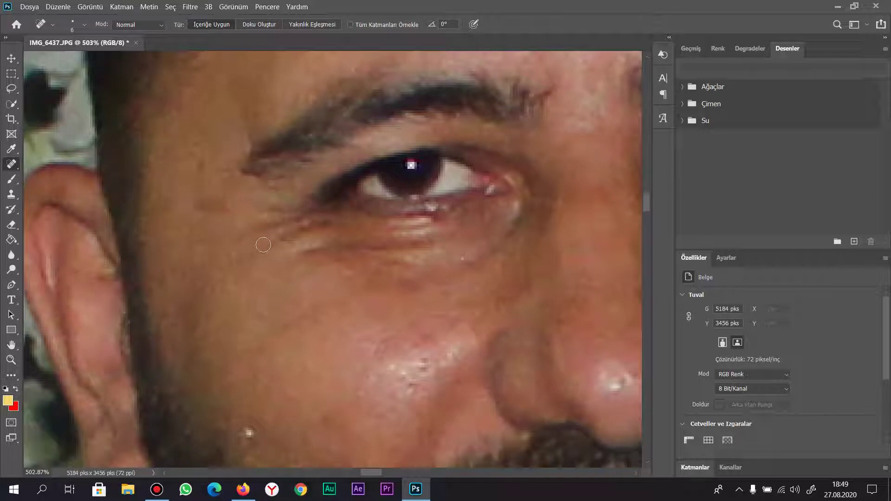
mouse_move(314, 250)
left_mouse_down()
mouse_move(324, 251)
mouse_move(302, 250)
left_mouse_up()
Step: Heal the dark spots on the right temple beside the outer end of the eyebrow
left_click(190, 142)
left_click(218, 204)
left_click(225, 214)
left_click(203, 206)
left_click(214, 200)
left_click(214, 201)
left_click(233, 223)
Step: Heal the remaining short crow's-foot lines between the right temple and the outer corner of the right eye
left_click(274, 209)
left_click(289, 224)
left_click(291, 220)
left_click(259, 225)
left_click(275, 238)
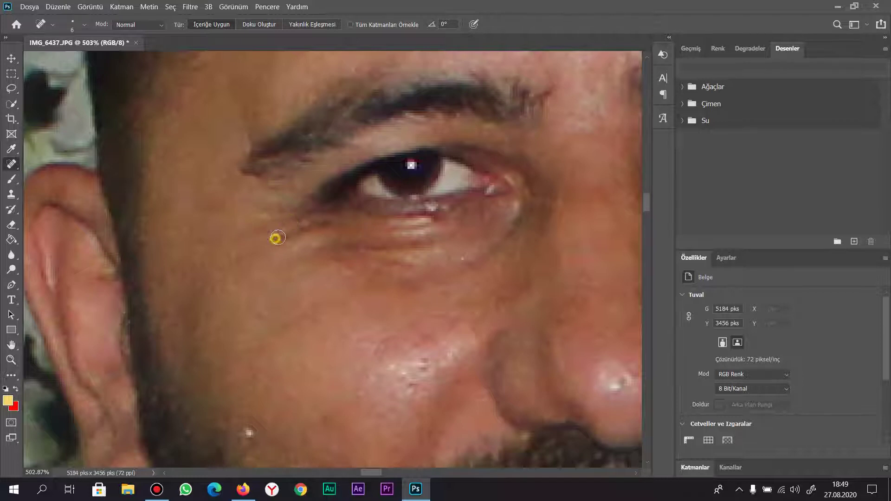
left_click(311, 226)
left_click(279, 224)
left_click(262, 228)
left_click(246, 240)
Step: Heal the creases under the man's right eye and the shiny spots on the cheek below it
mouse_move(342, 245)
left_mouse_down()
mouse_move(438, 251)
mouse_move(420, 264)
mouse_move(347, 246)
mouse_move(390, 261)
mouse_move(373, 256)
left_mouse_up()
mouse_move(433, 235)
left_mouse_down()
mouse_move(409, 243)
mouse_move(395, 241)
mouse_move(398, 235)
left_mouse_up()
left_click(437, 219)
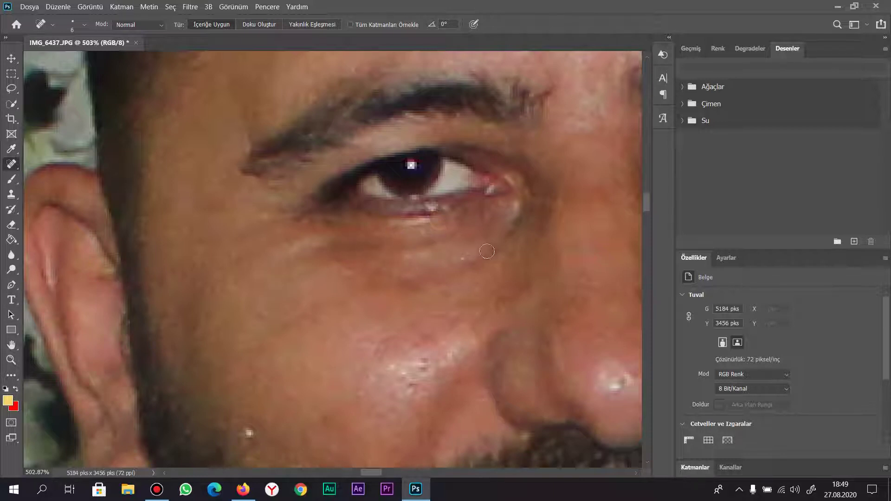
mouse_move(465, 265)
left_mouse_down()
mouse_move(408, 284)
mouse_move(406, 266)
mouse_move(387, 282)
left_mouse_up()
left_click(394, 376)
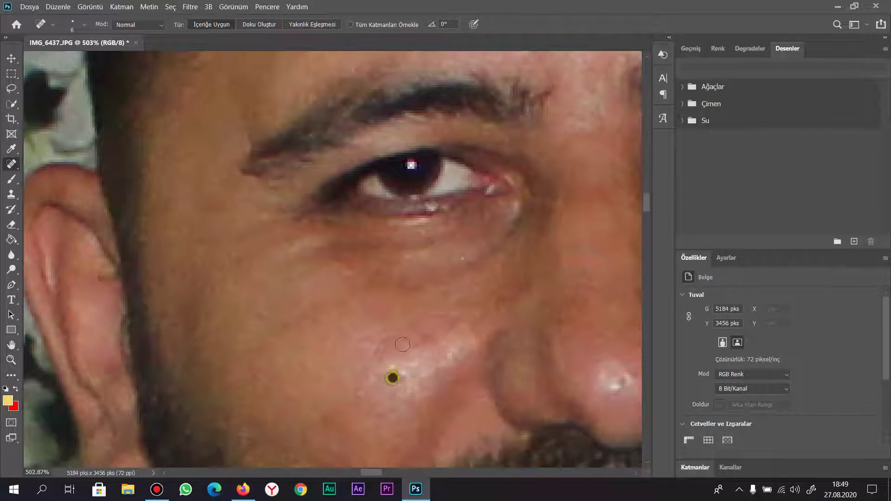
Step: Examine the retouched face from the beard up to the forehead for remaining blemishes
scroll(393, 300, "down", 6)
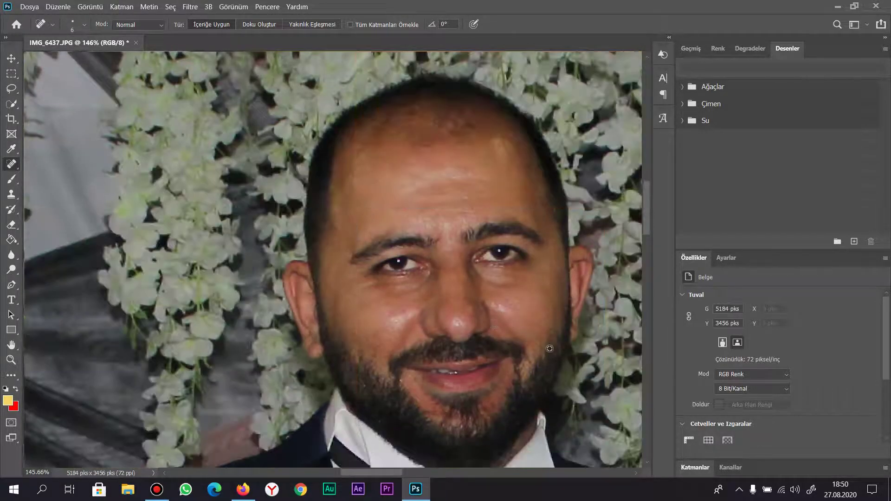
left_click_drag(515, 302, 425, 191)
scroll(378, 257, "up", 2)
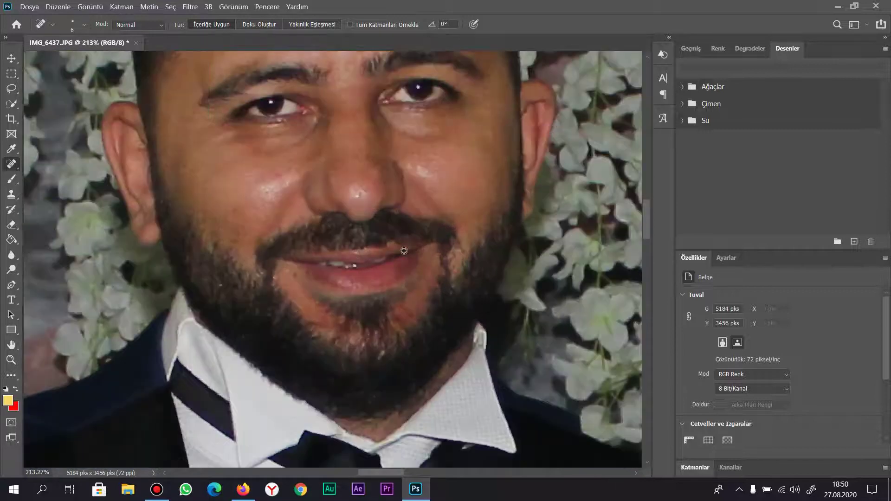
left_click(354, 160, "alt")
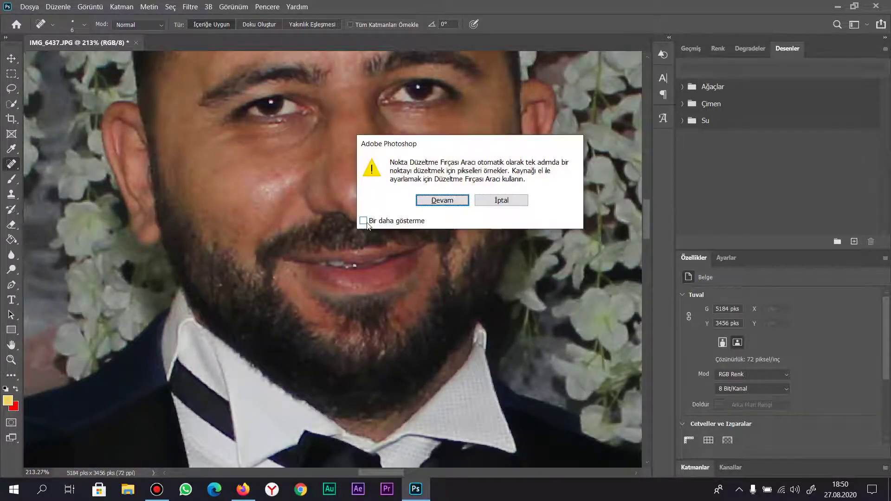
left_click(501, 200)
left_click_drag(334, 163, 364, 259)
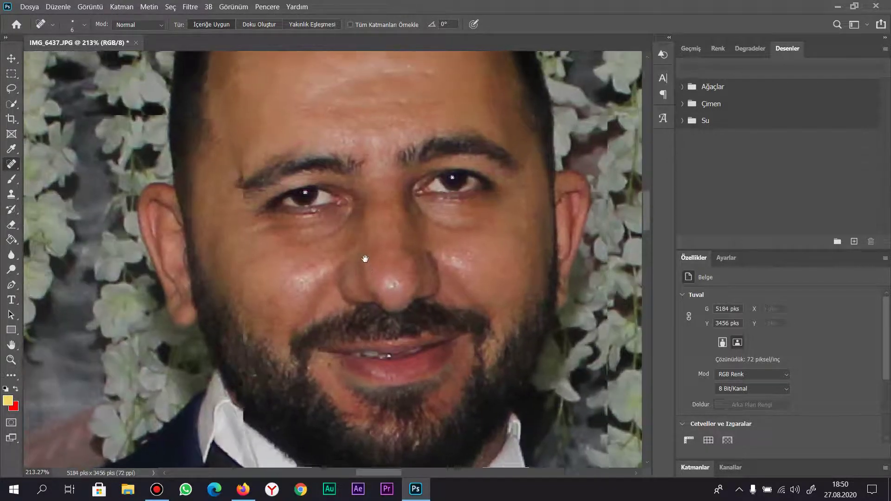
scroll(368, 182, "up", 7)
left_click_drag(356, 136, 371, 240)
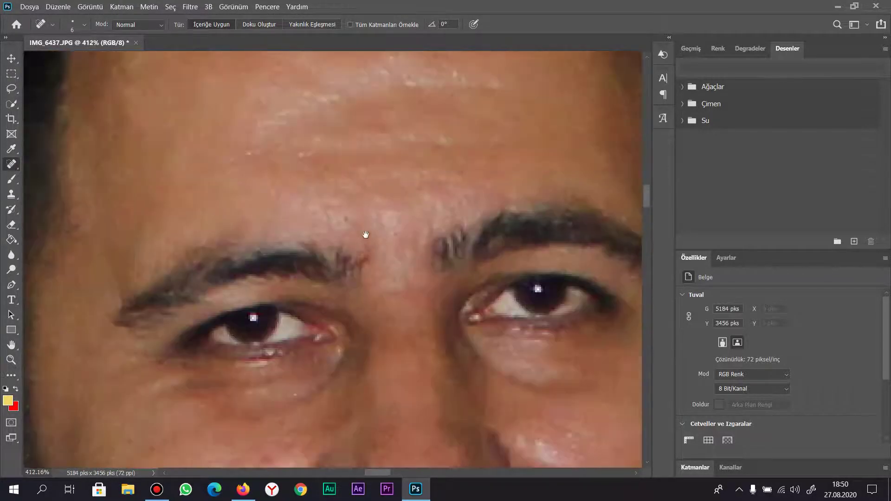
scroll(372, 243, "up", 2)
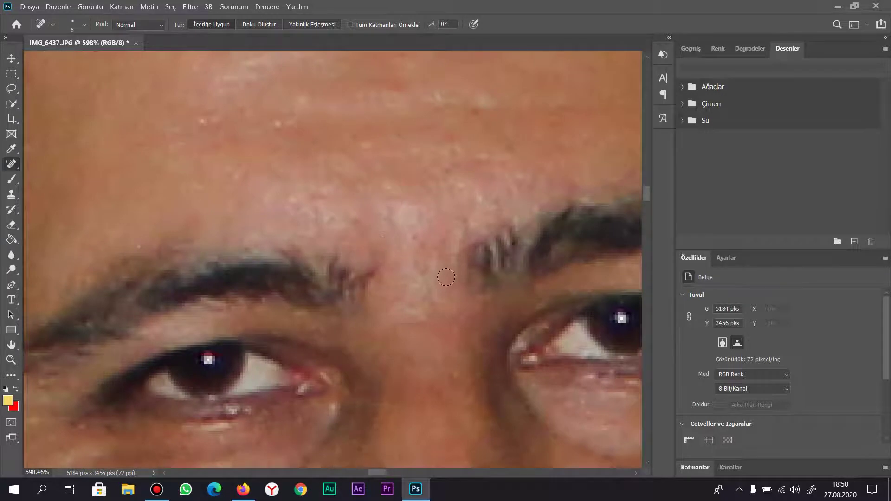
scroll(401, 253, "down", 3)
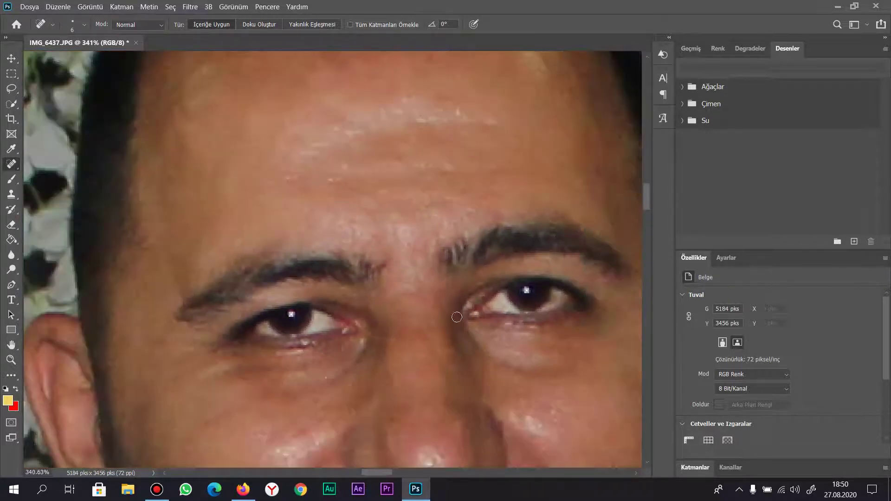
scroll(418, 298, "down", 4)
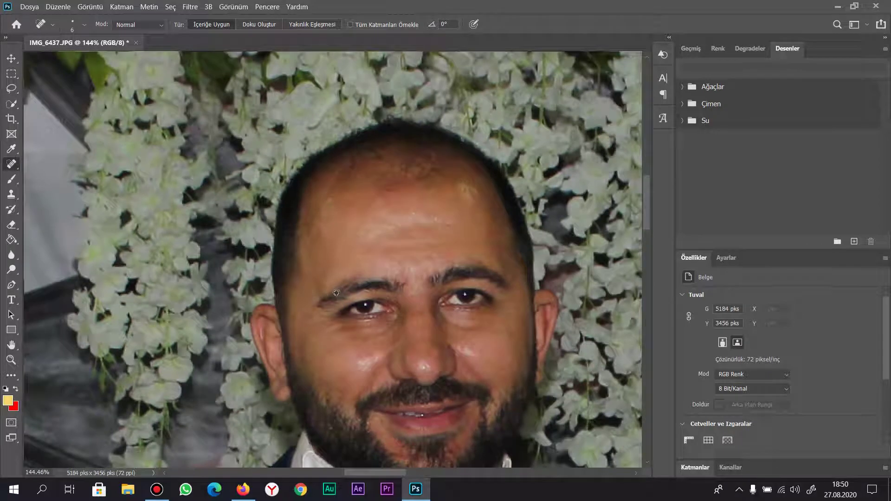
Step: Heal the stray spots at the outer end of the right eyebrow and on the forehead above it
scroll(337, 291, "up", 4)
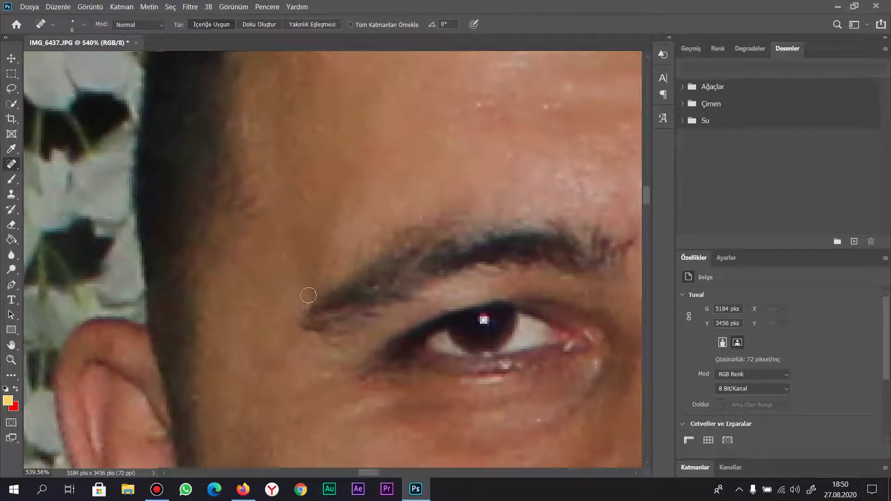
left_click(309, 294)
left_click(292, 176)
scroll(505, 195, "down", 10)
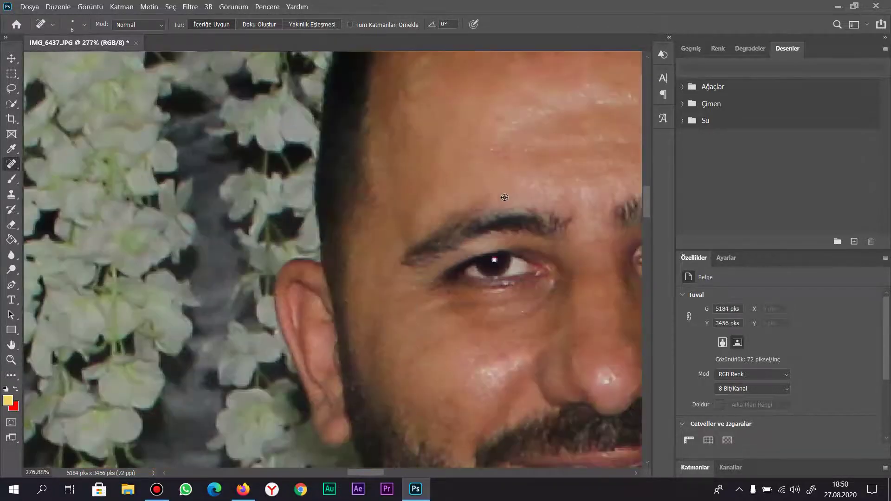
scroll(559, 289, "down", 2)
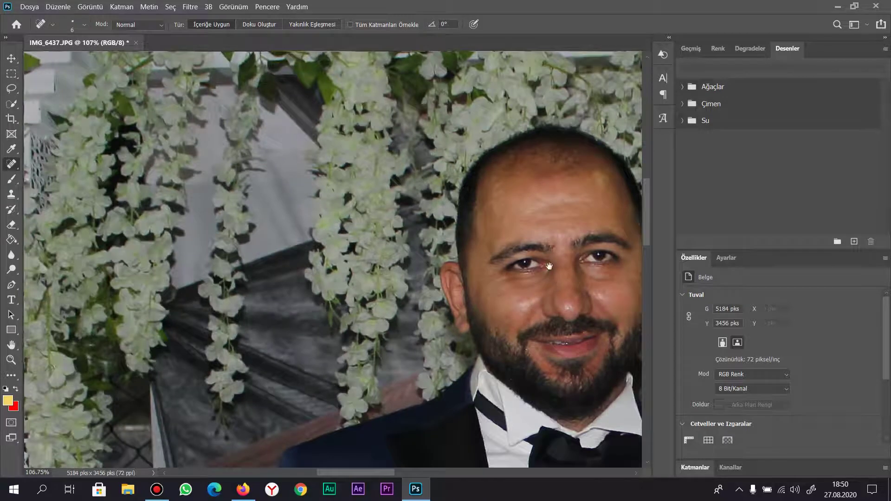
left_click_drag(518, 264, 335, 249)
scroll(337, 267, "up", 5)
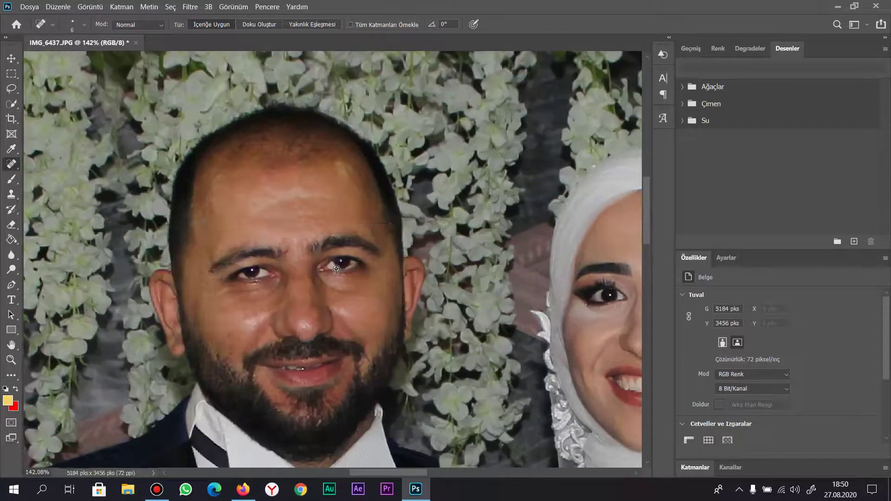
scroll(338, 266, "up", 3)
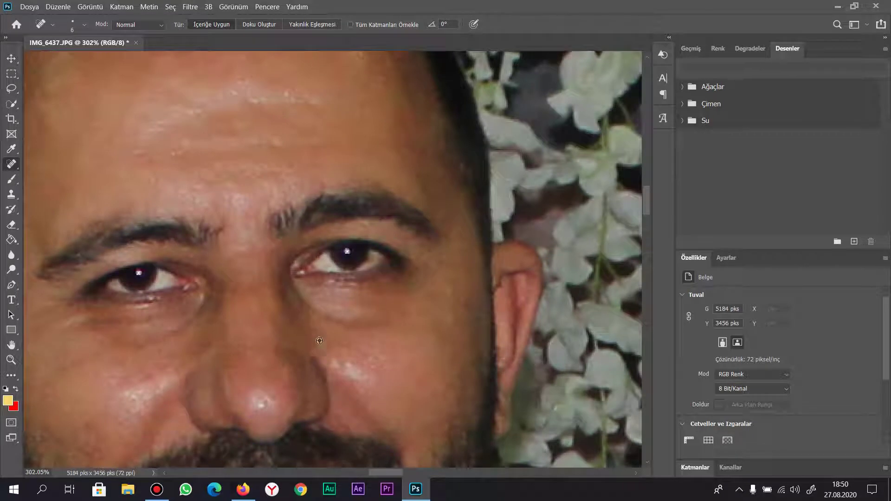
Step: Heal the creases and small spots between the groom's eyebrows and on the middle of his forehead
left_click_drag(271, 152, 322, 286)
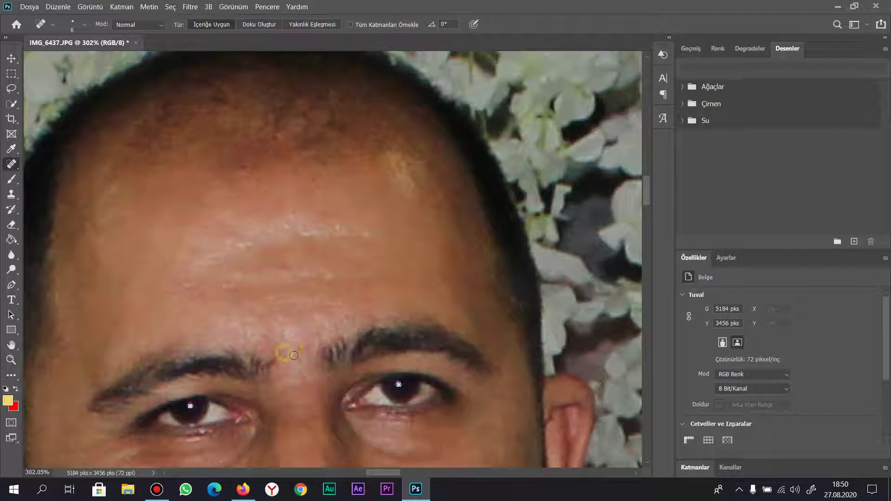
mouse_move(334, 325)
left_mouse_down()
mouse_move(349, 309)
mouse_move(313, 301)
mouse_move(344, 305)
mouse_move(331, 301)
mouse_move(270, 298)
left_mouse_up()
left_click_drag(191, 281, 192, 282)
left_click(198, 218)
left_click(346, 312)
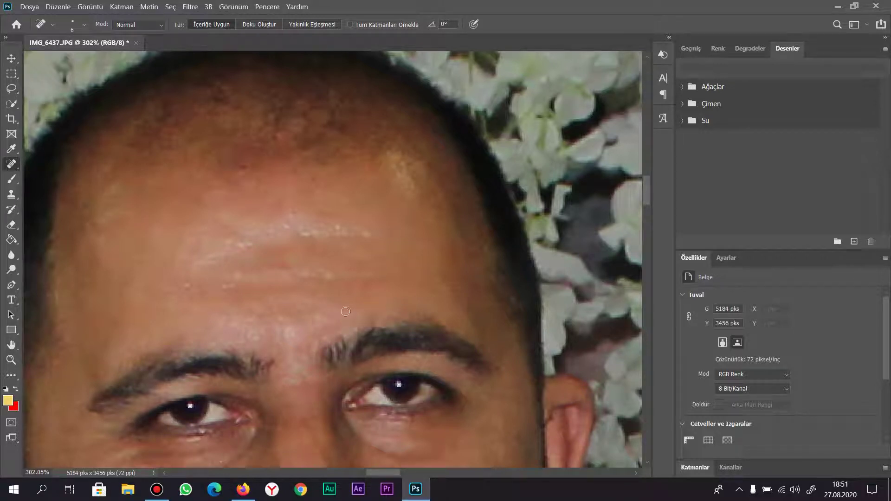
Step: Heal the skin above the groom's eyebrow nearer the bride and the spots beside its outer end
left_click_drag(408, 312, 469, 327)
left_click(500, 379)
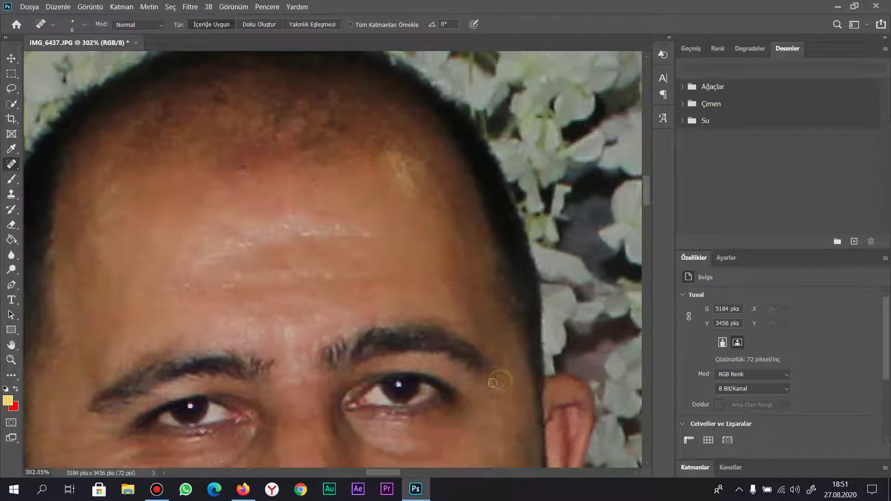
left_click(487, 385)
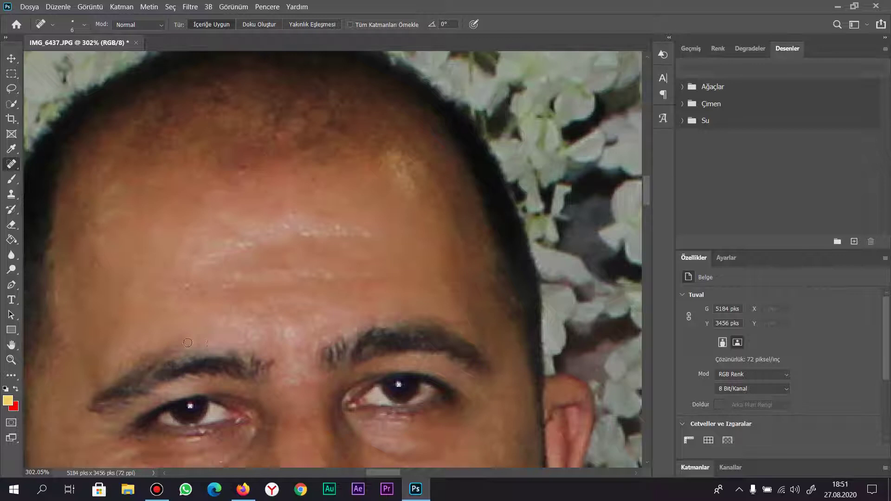
Step: Heal the stray spots above the groom's eyebrow on the side away from the bride
left_click_drag(171, 346, 129, 358)
left_click(132, 340)
left_click(172, 342)
left_click(134, 347)
Step: Heal the remaining fine lines at the outer corner of the groom's eye farther from the bride and on the nearby temple
mouse_move(82, 327)
left_mouse_down()
mouse_move(199, 161)
mouse_move(206, 165)
left_mouse_up()
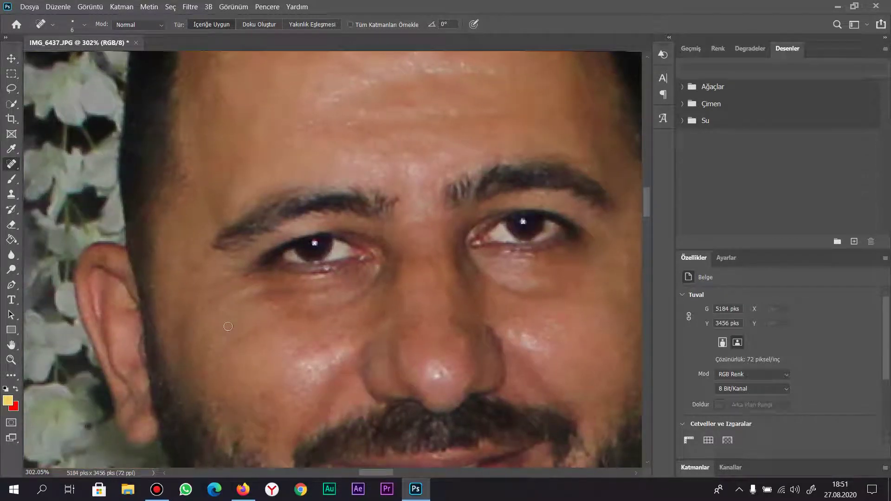
left_click(253, 290)
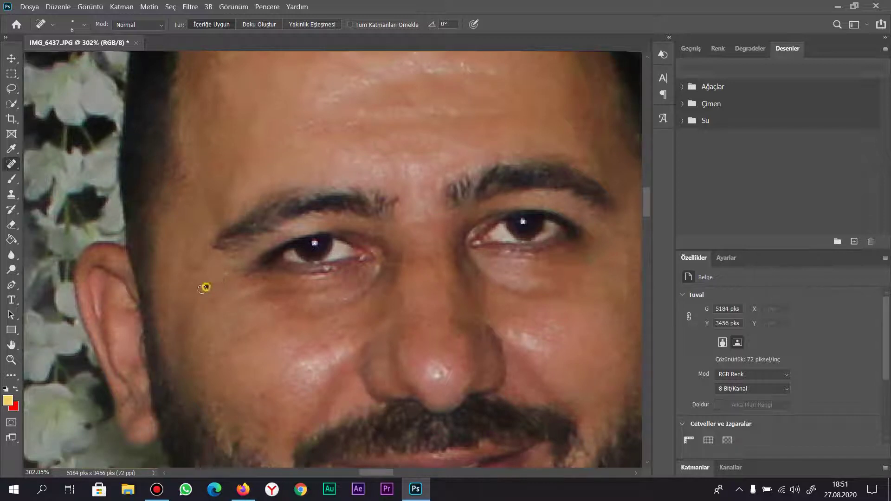
left_click(174, 267)
left_click(226, 270)
left_click(251, 286)
Step: Adjust the healing brush size and heal the small blemish on the bride's upper forehead near the headscarf edge
scroll(463, 288, "down", 5)
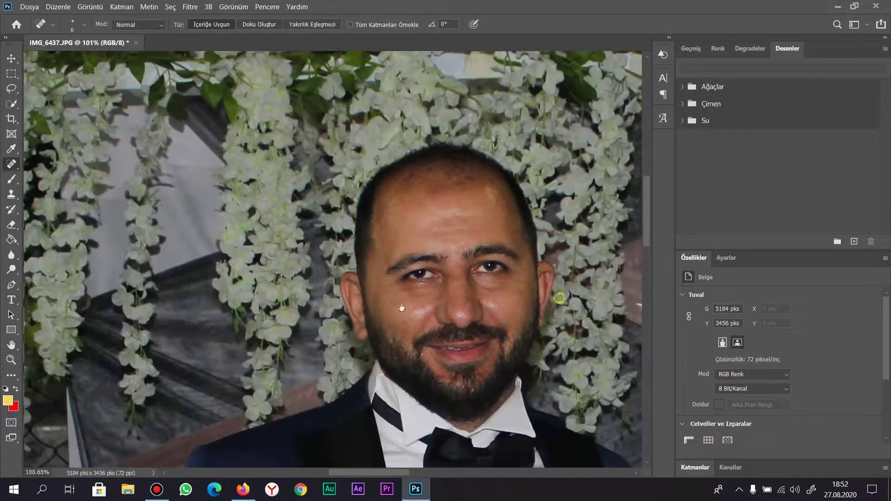
left_click_drag(559, 299, 328, 287)
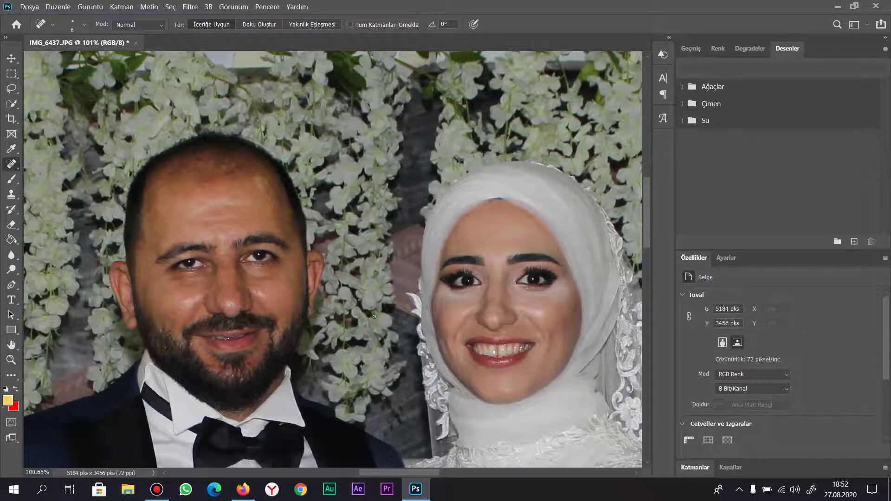
left_click_drag(522, 306, 394, 314)
scroll(407, 235, "up", 5)
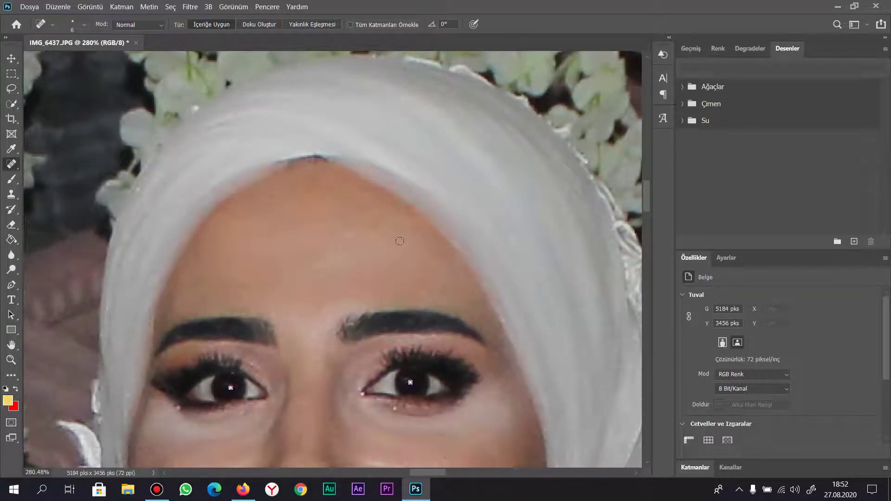
right_click(370, 230, "alt")
left_click_drag(410, 215, 408, 214)
Step: Examine the bride's eyes, cheeks, nose and mouth closely for blemishes that need healing
scroll(352, 250, "down", 4)
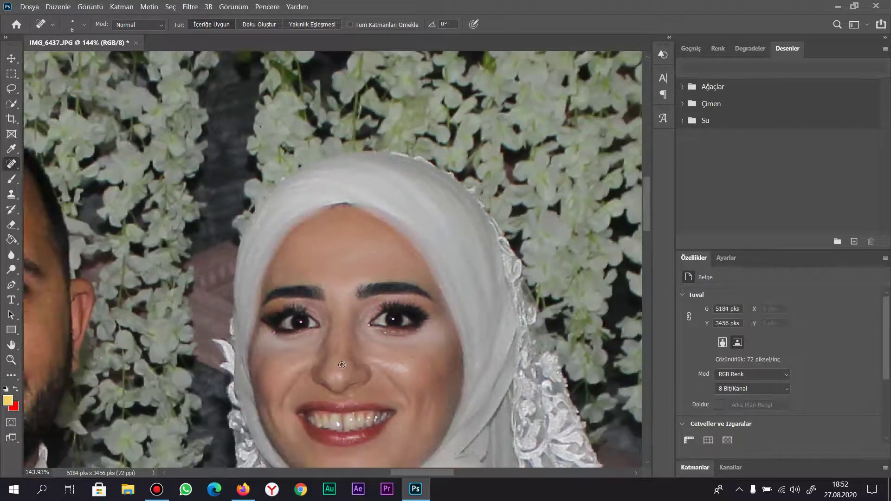
scroll(321, 379, "up", 2)
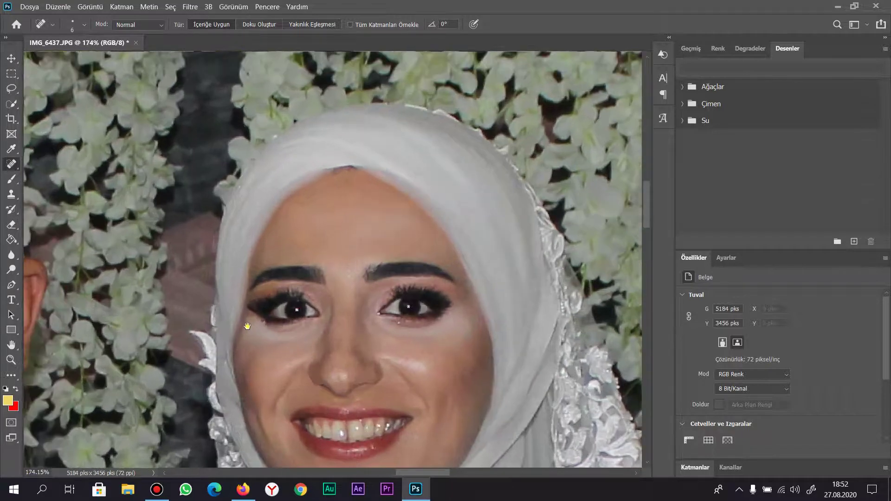
scroll(345, 348, "up", 5)
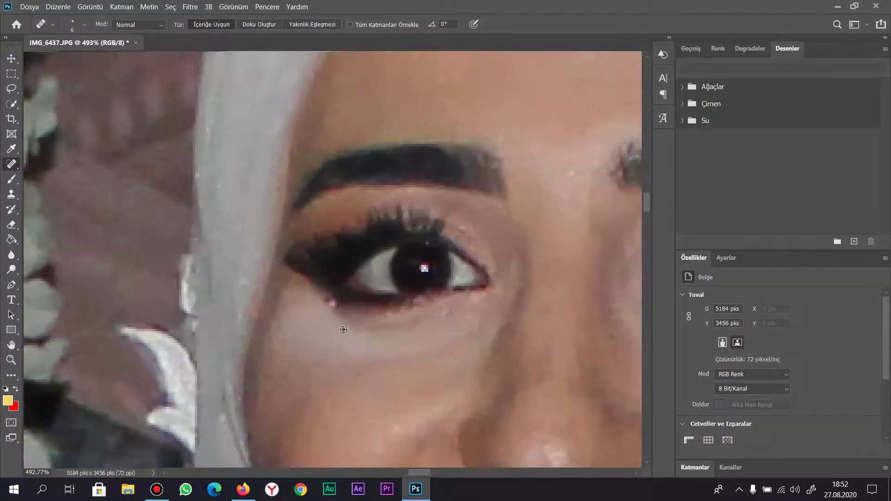
scroll(352, 376, "down", 5)
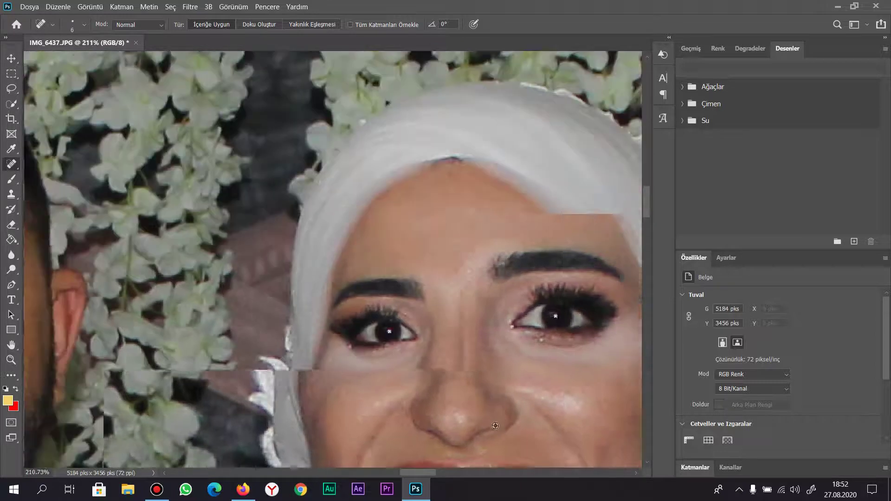
mouse_move(494, 419)
left_mouse_down()
mouse_move(419, 319)
mouse_move(403, 247)
left_mouse_up()
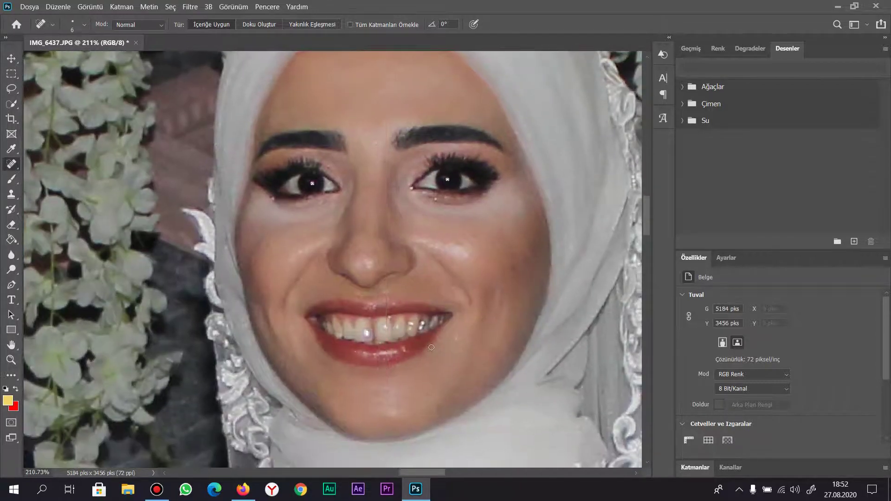
scroll(400, 358, "up", 2)
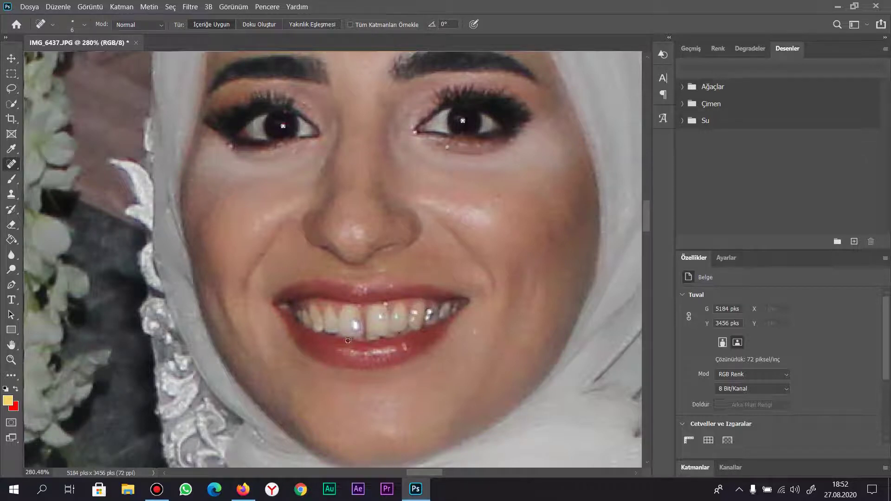
left_click(251, 226, "alt")
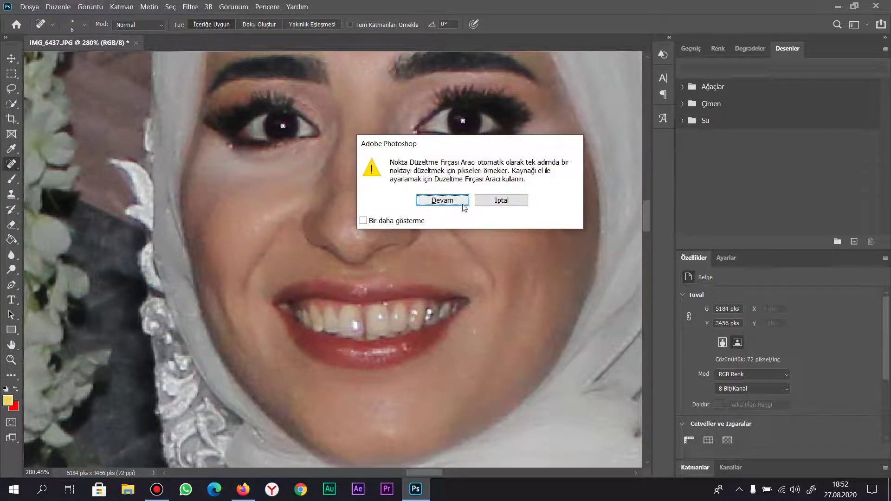
left_click(486, 202)
Step: Crop the photo to 3675 × 2712 px, framing the couple between the two flower-covered columns
scroll(225, 195, "down", 10)
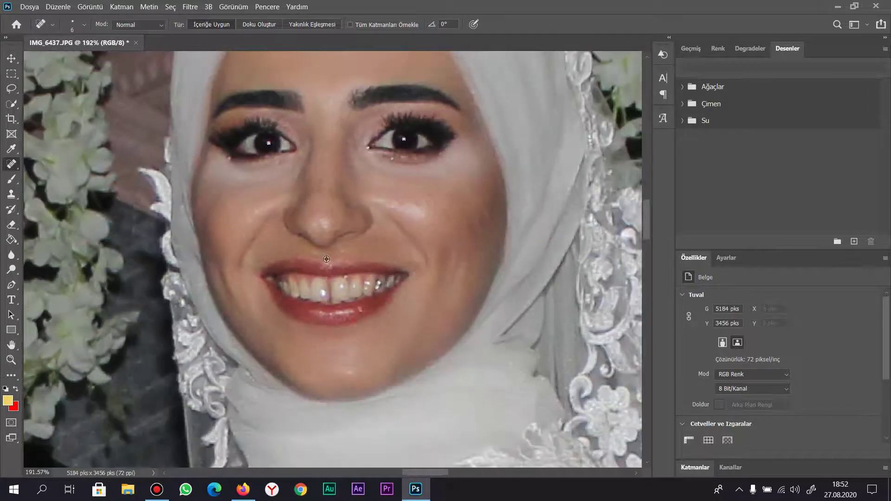
scroll(327, 259, "down", 4)
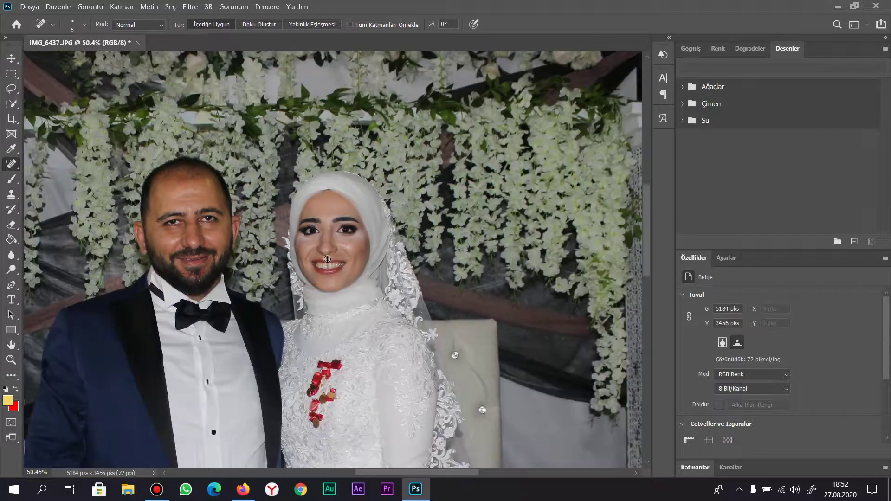
scroll(232, 265, "down", 2)
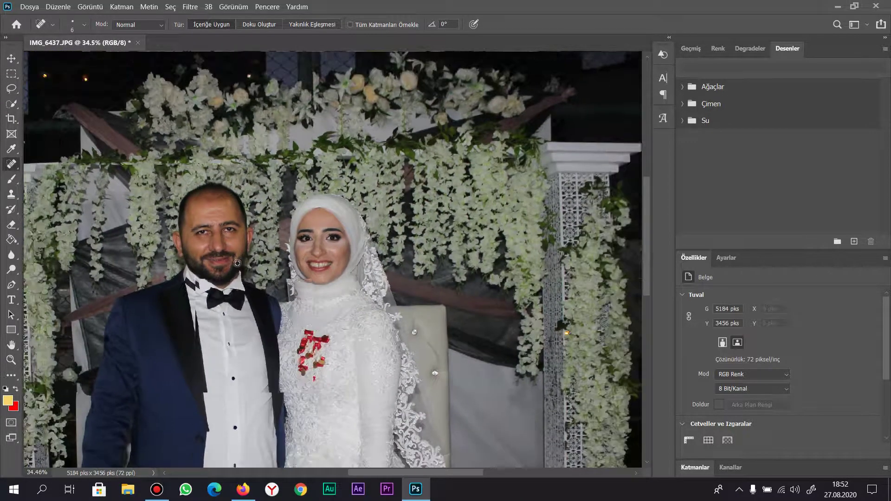
left_click_drag(203, 251, 337, 276)
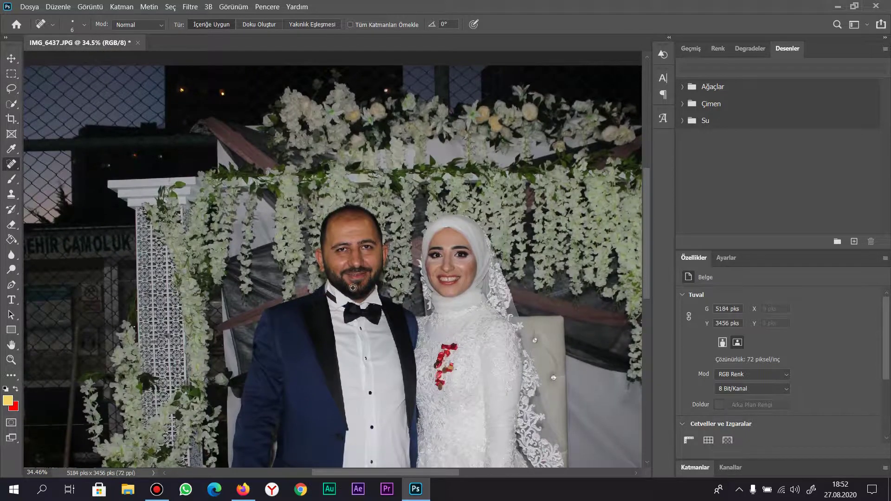
scroll(353, 286, "down", 5)
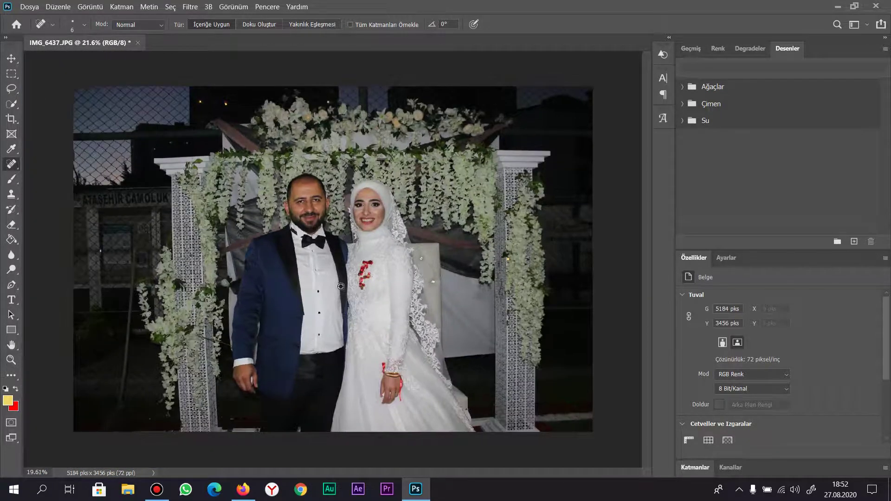
scroll(340, 286, "down", 1)
left_click(11, 119)
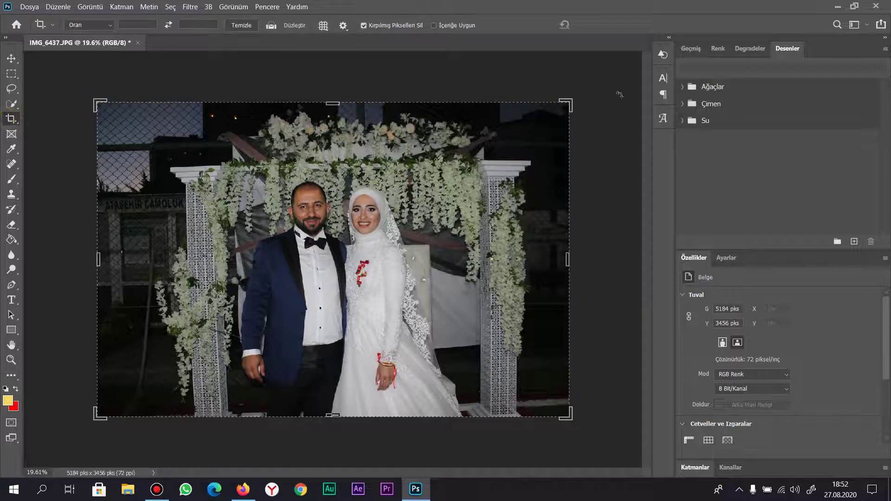
left_click_drag(567, 99, 523, 117)
left_click_drag(137, 118, 192, 138)
left_click_drag(474, 141, 494, 138)
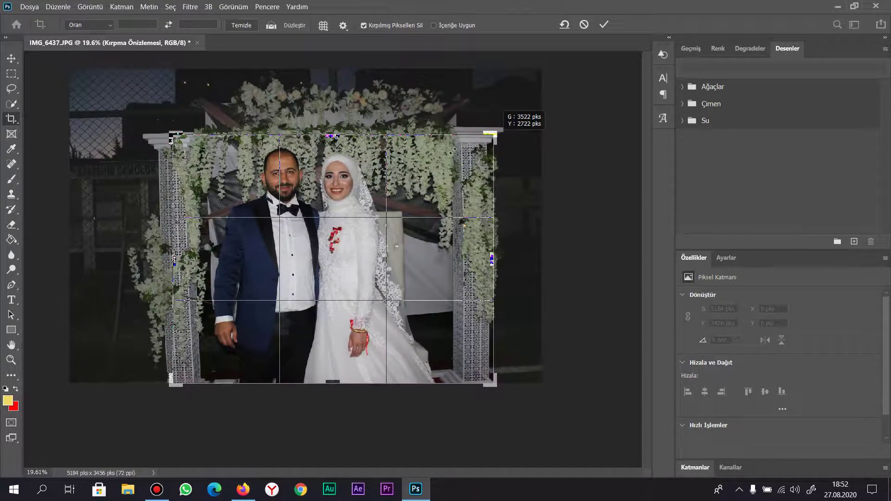
left_click_drag(171, 135, 172, 137)
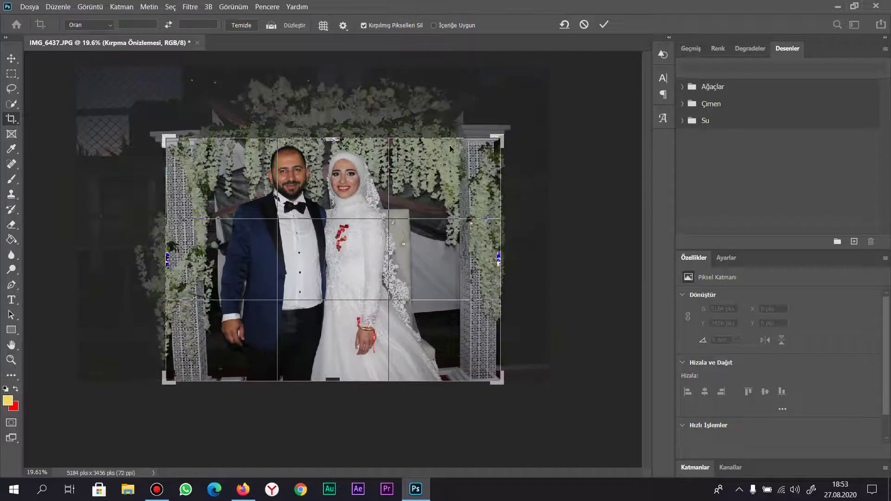
left_click_drag(334, 138, 336, 137)
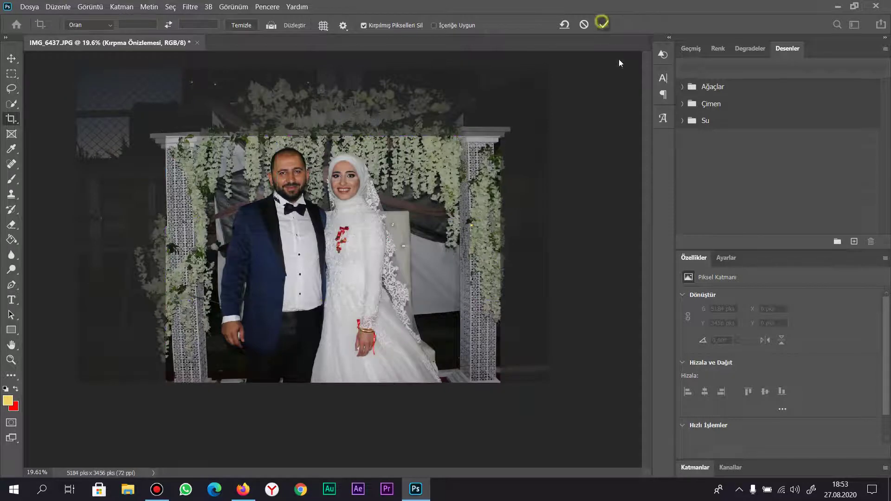
left_click(602, 22)
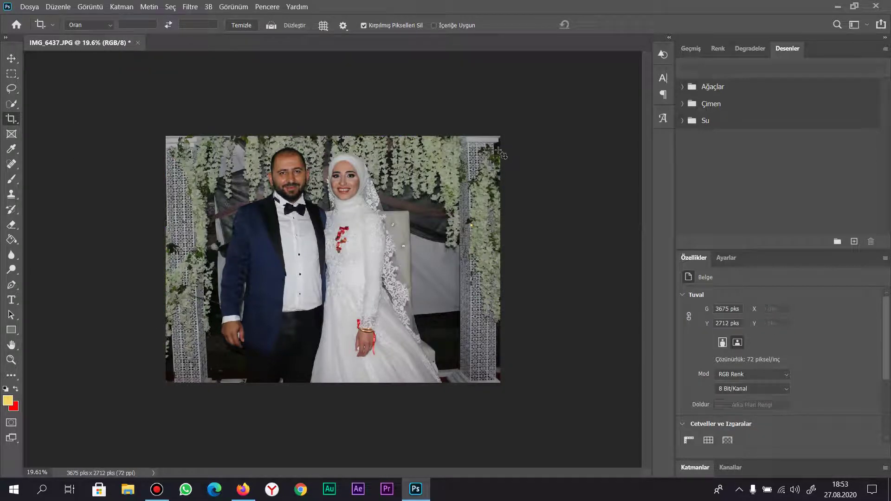
Step: Switch to the Blur tool and enlarge its soft brush to 464 px
scroll(330, 241, "up", 2)
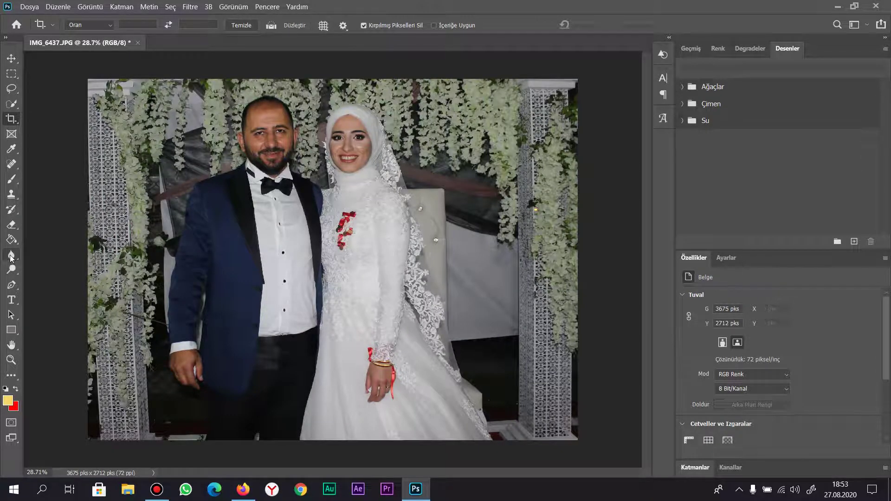
left_click(11, 255)
right_click(14, 256)
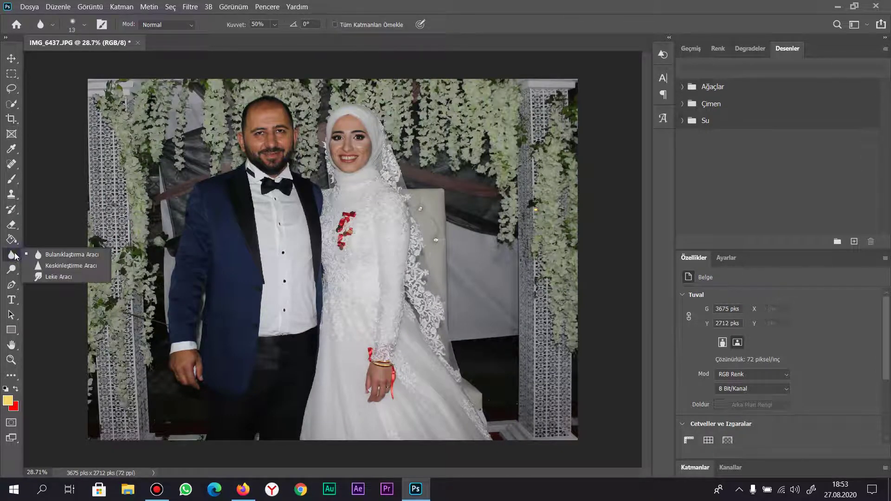
left_click(68, 258)
left_click_drag(125, 136, 170, 160)
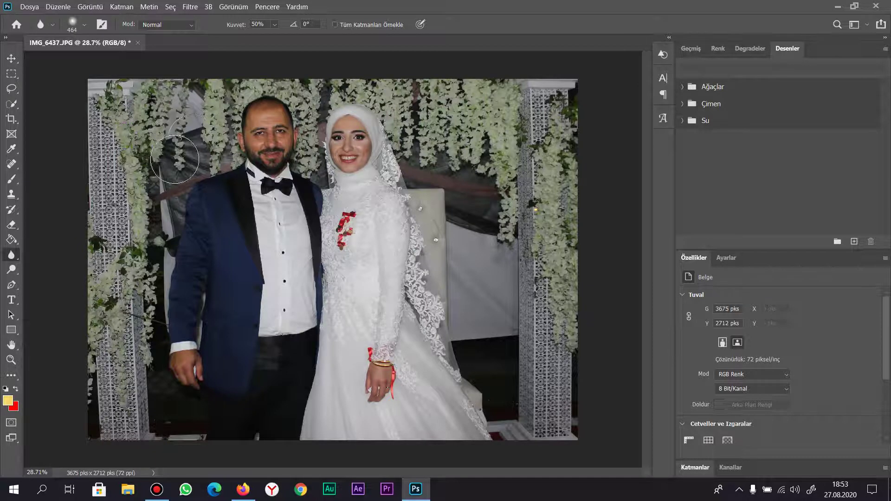
Step: Add a new empty layer, unlock the background layer, and make the empty layer active
left_click(696, 468)
left_click(856, 470)
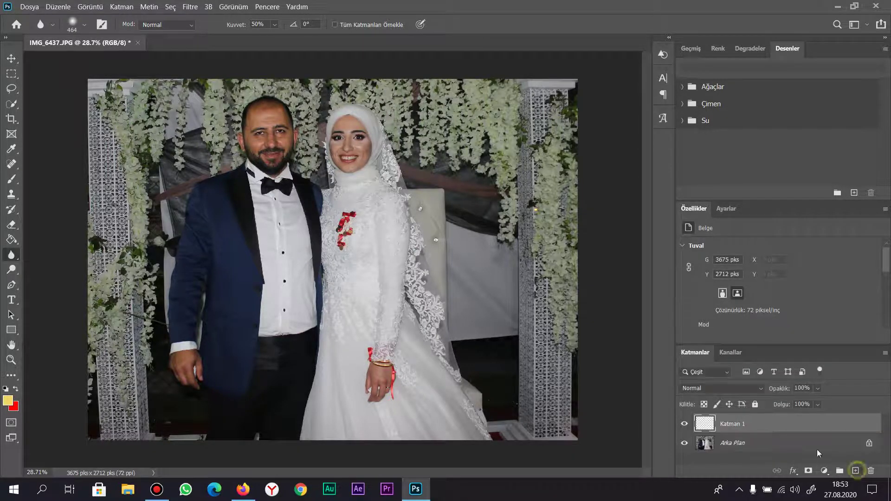
left_click(869, 443)
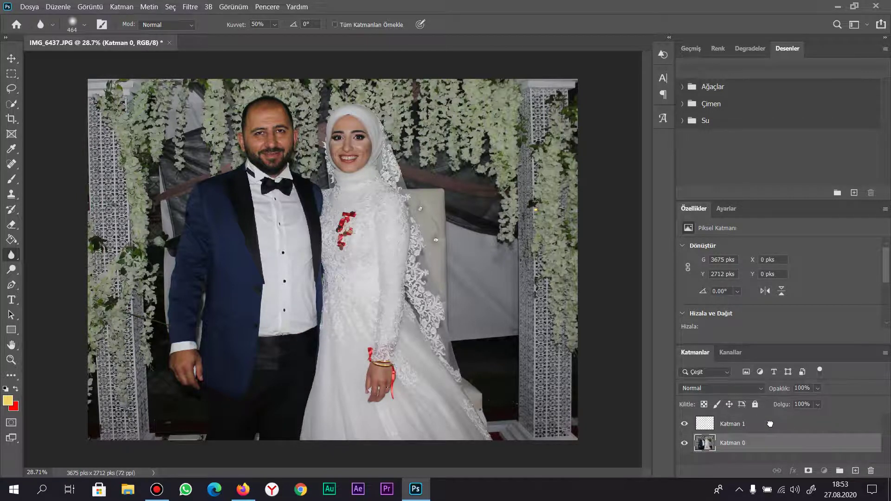
left_click(692, 421)
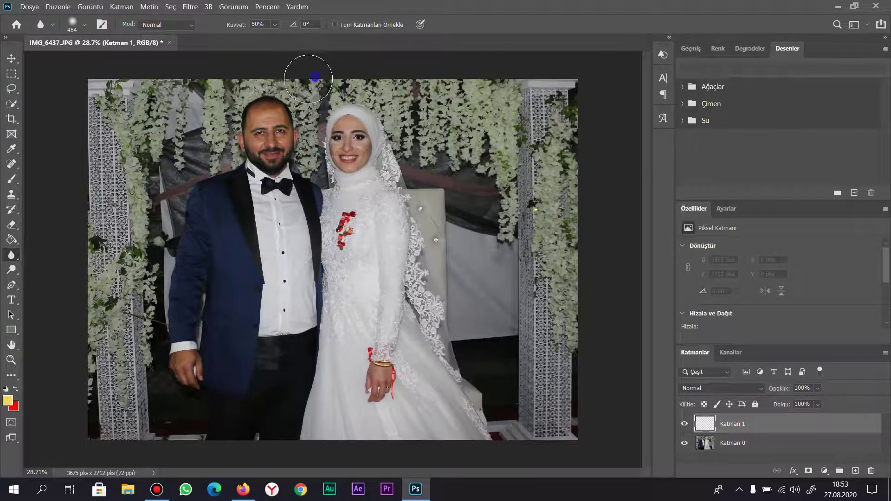
Step: Blur the floral backdrop around the couple with a 531 px brush on both layers, and display the edit history
left_click_drag(333, 85, 297, 76)
left_click_drag(463, 111, 506, 112)
left_click(407, 89)
left_click(734, 444)
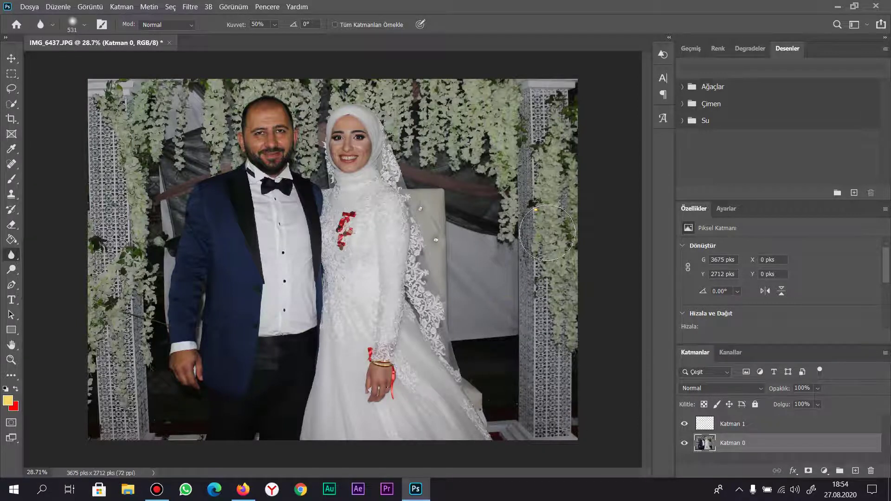
left_click(713, 418)
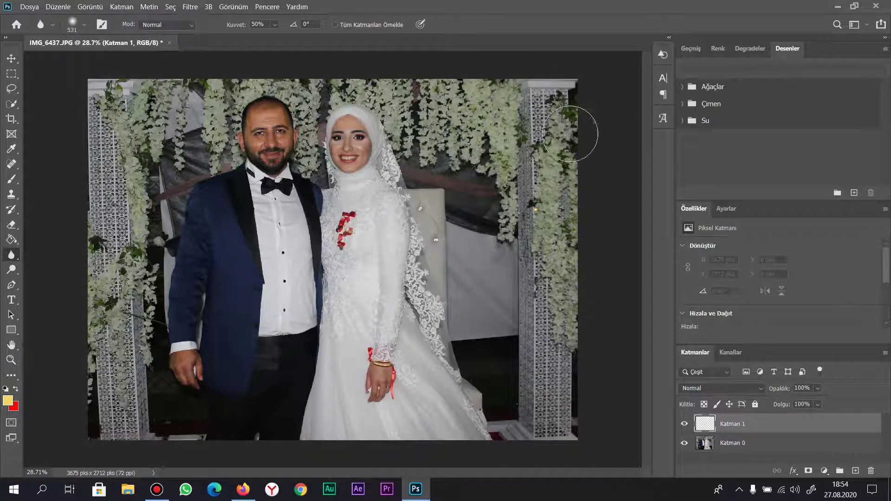
left_click(690, 48)
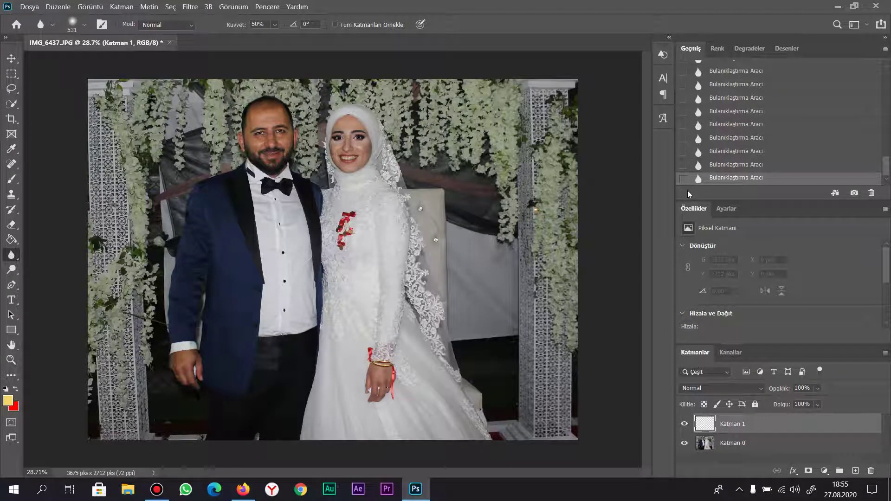
left_click(157, 488)
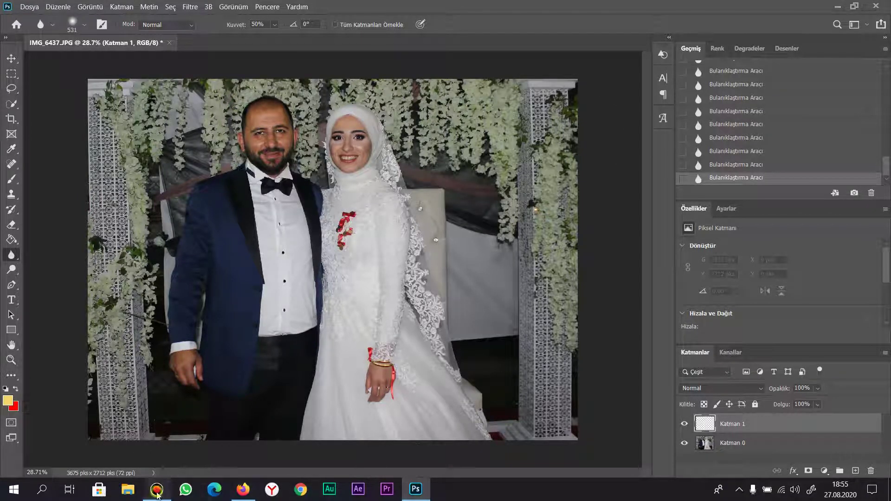